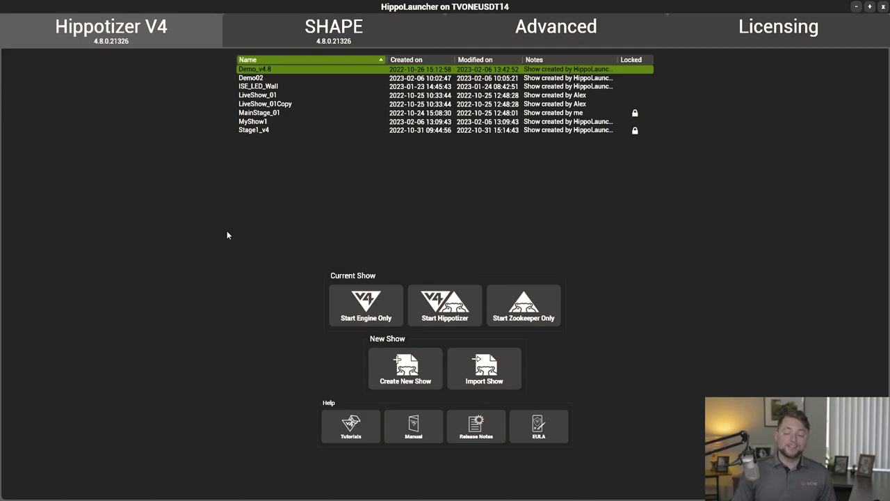
Create a new show named MyShow2 without starting it
click(258, 78)
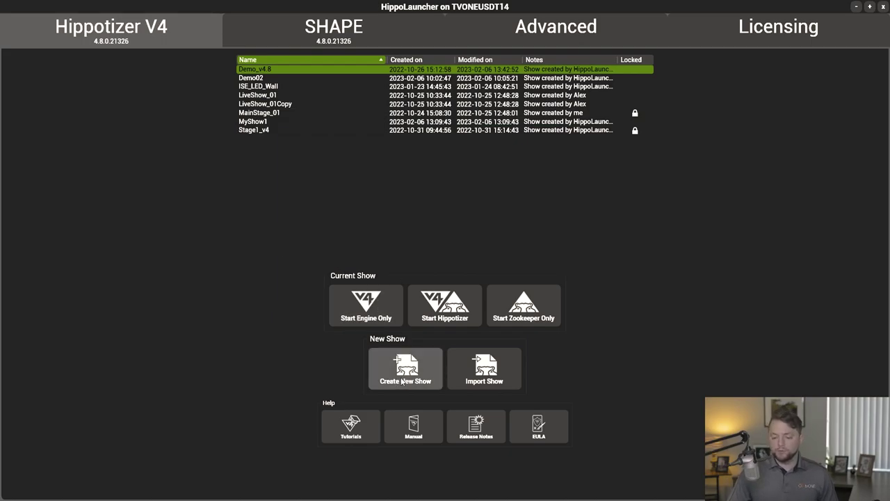
click(425, 379)
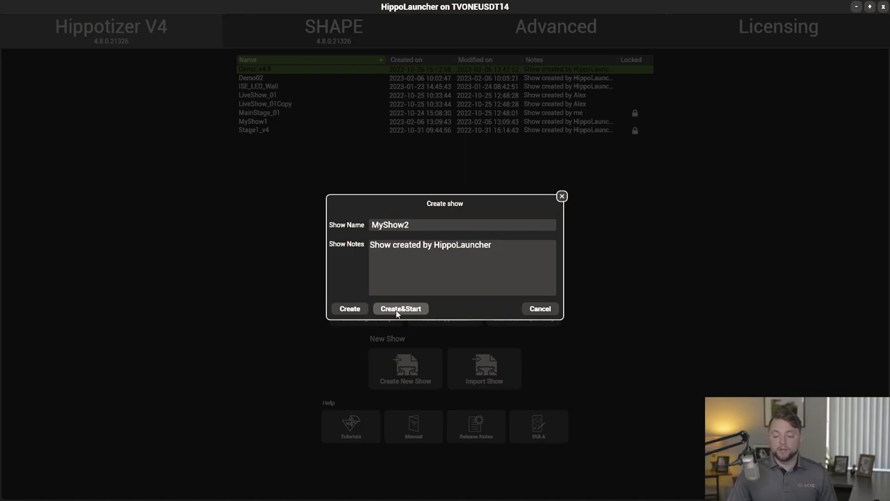
click(362, 309)
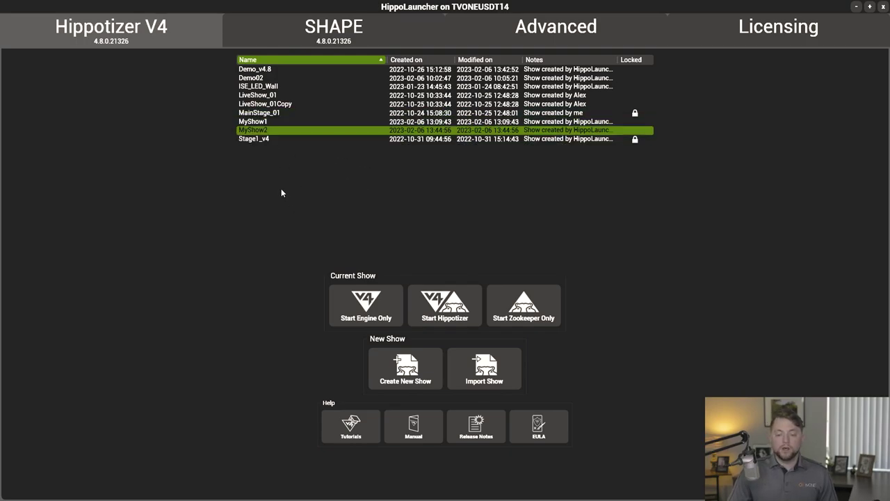
Edit the MyShow2 show and switch its Is Locked option off
right_click(261, 130)
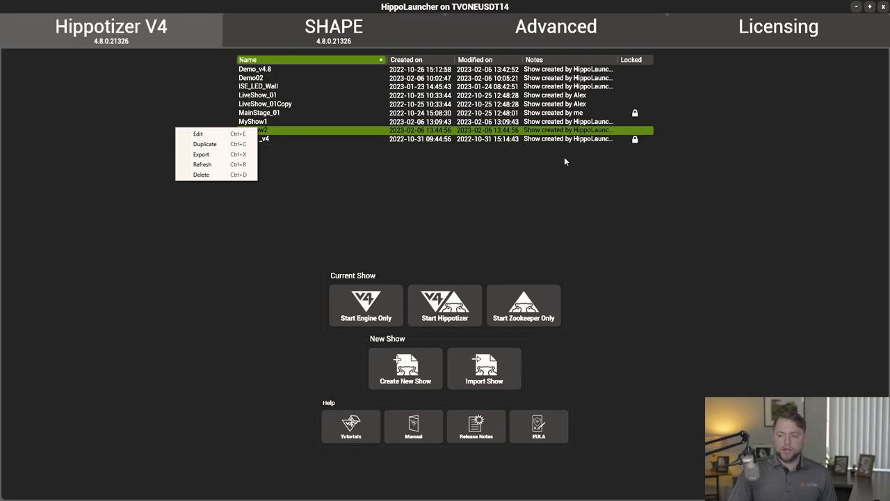
click(192, 135)
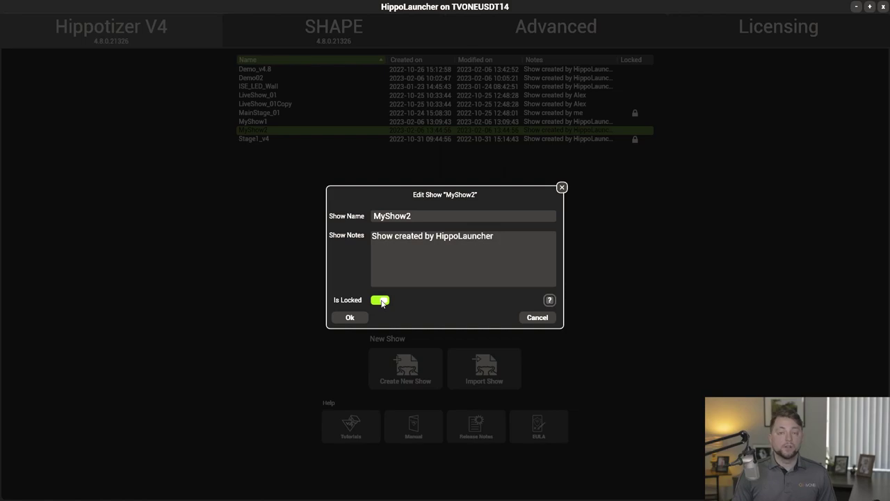
click(382, 302)
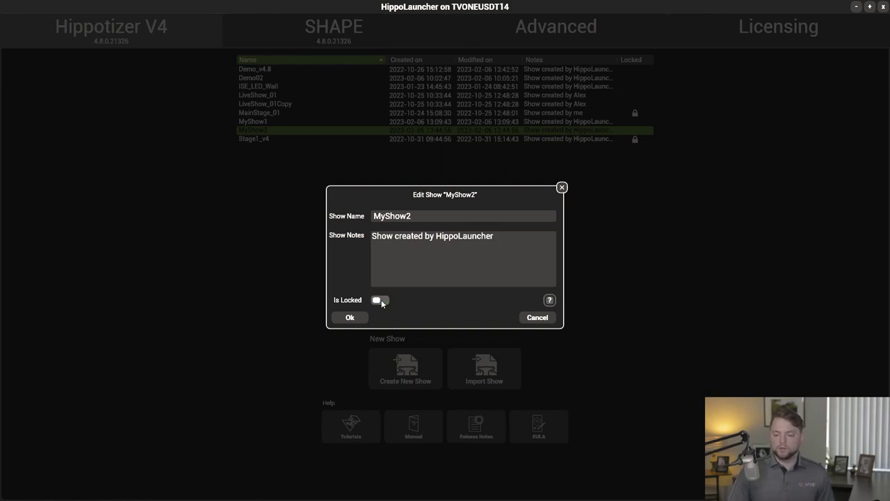
click(350, 318)
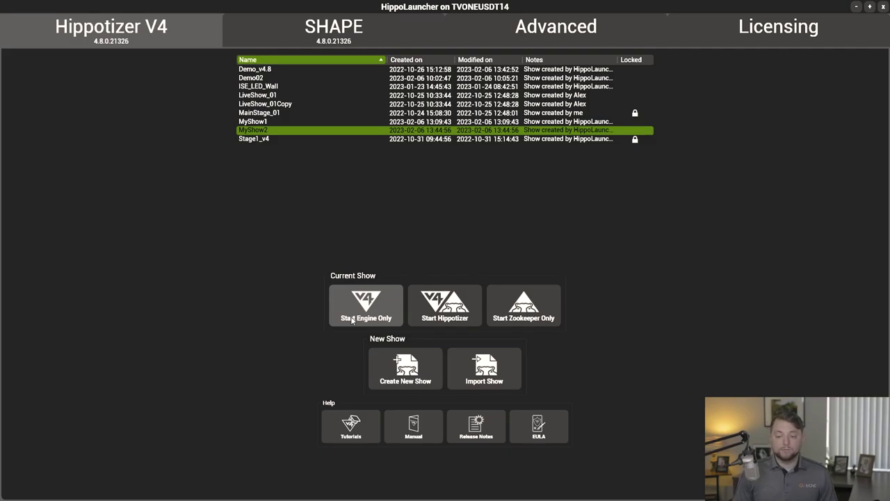
Start Hippotizer with the Demo_v4.8 show and maximize the ZooKeeper window
key(Up)
key(Up)
key(Up)
key(Up)
key(Up)
key(Up)
key(Up)
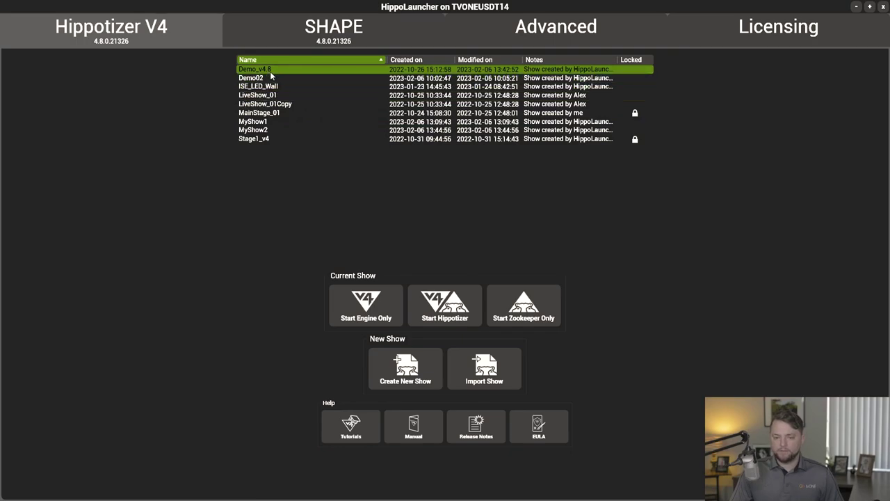
click(459, 299)
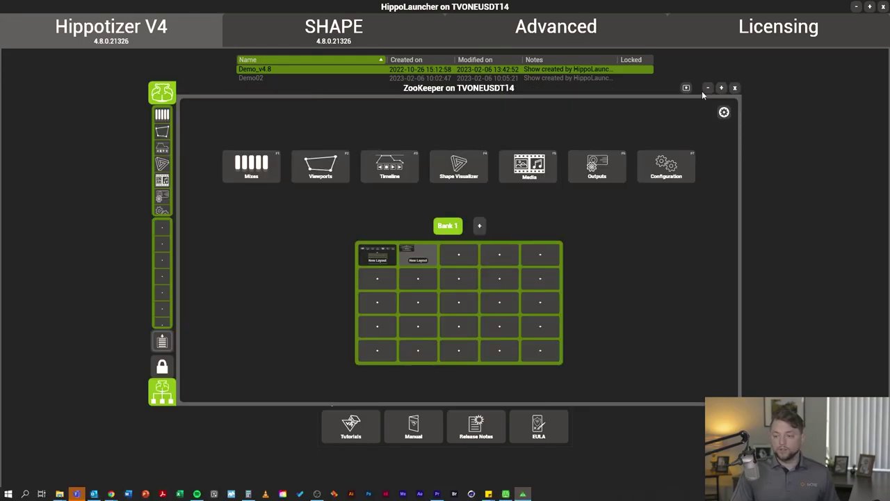
click(721, 87)
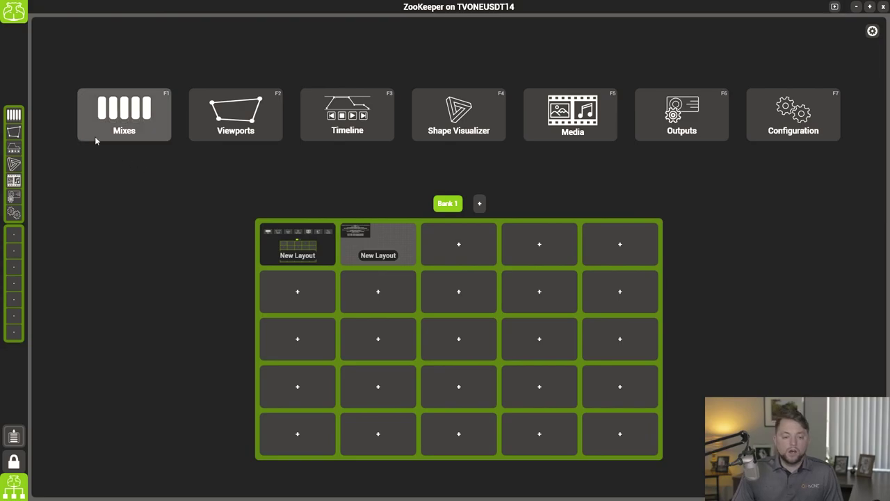
Recall the Clip-01 preset followed by the Default preset from Bank 0 in Mix 1's master controls
click(132, 128)
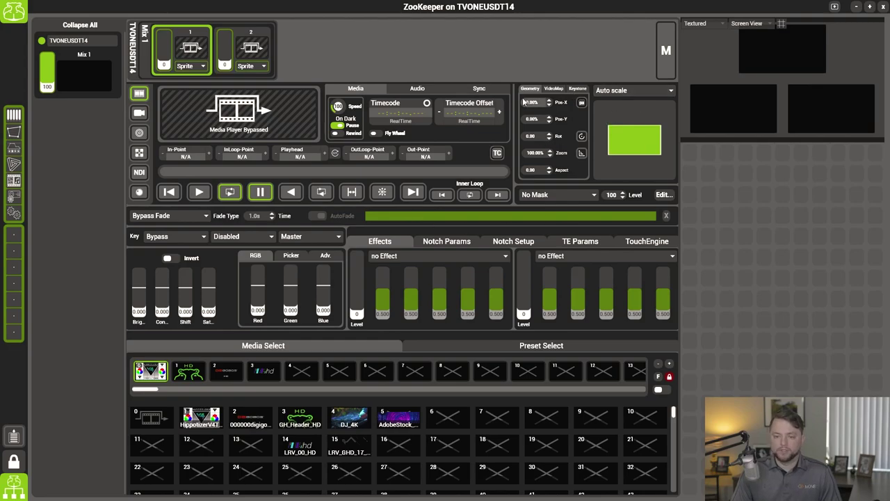
click(665, 50)
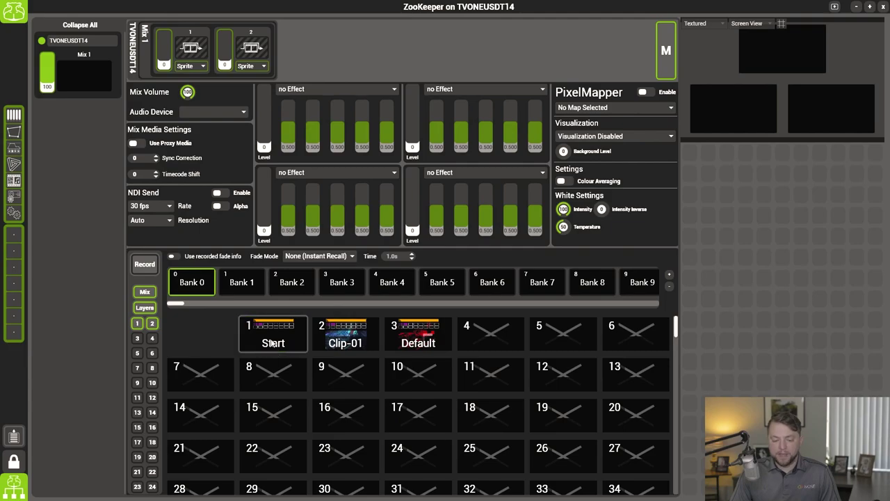
click(327, 350)
click(415, 338)
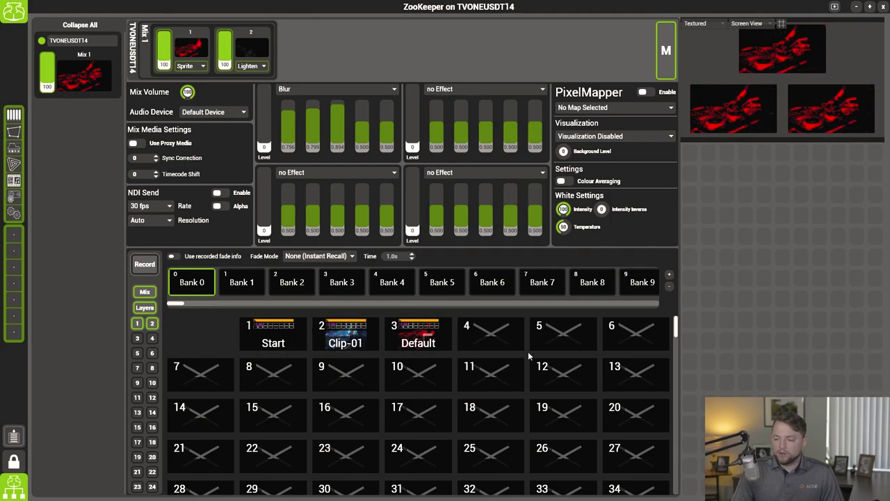
click(416, 351)
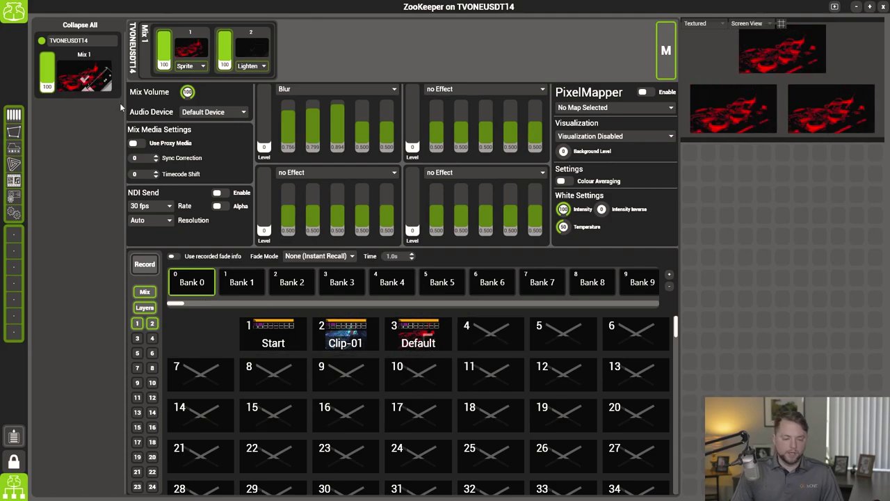
Create a PTL called New Timeline that covers the MixControls and Presets of the engine's Mix1
click(15, 150)
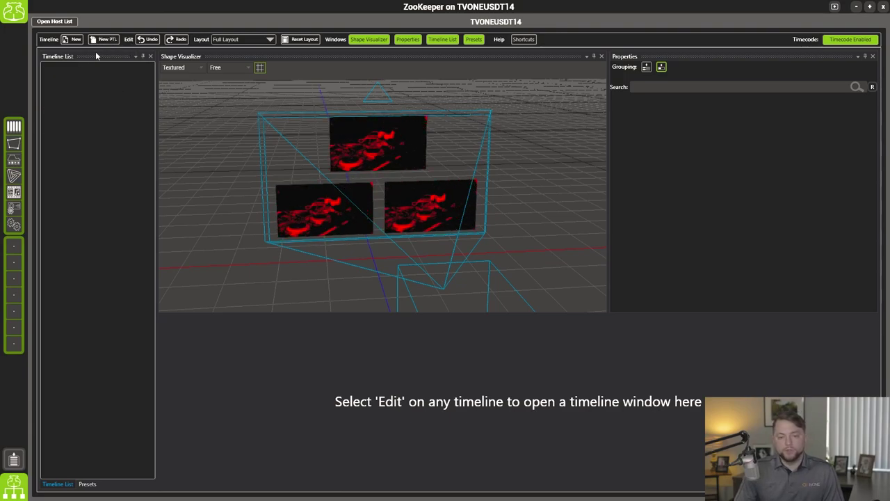
click(113, 39)
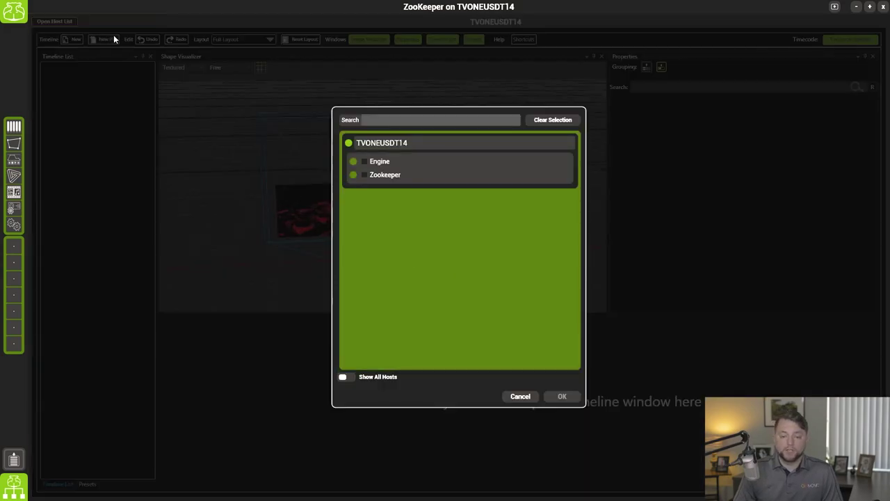
click(353, 163)
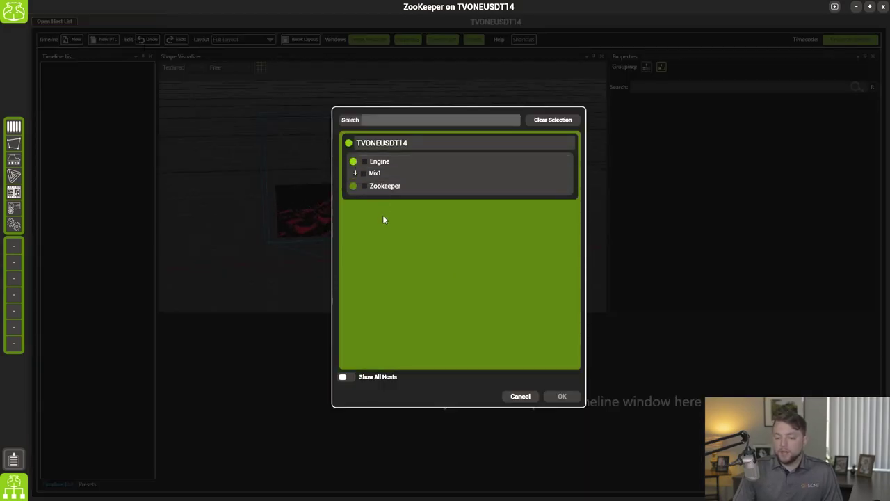
click(355, 173)
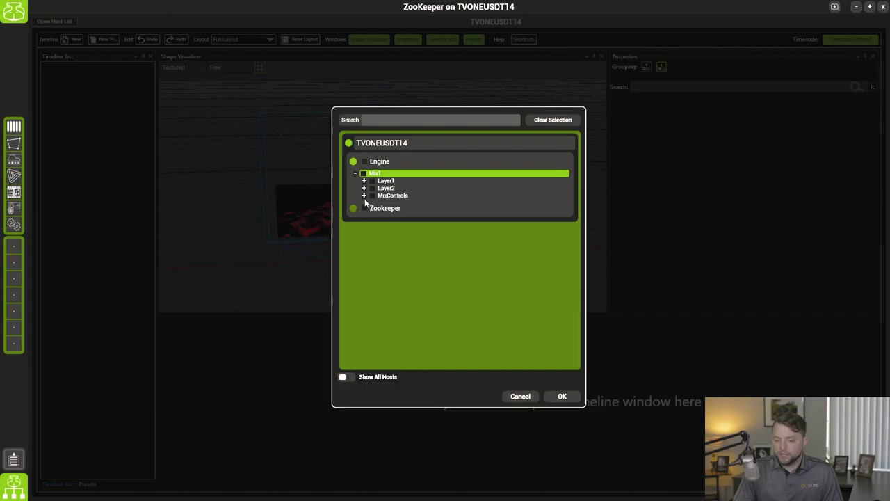
click(364, 196)
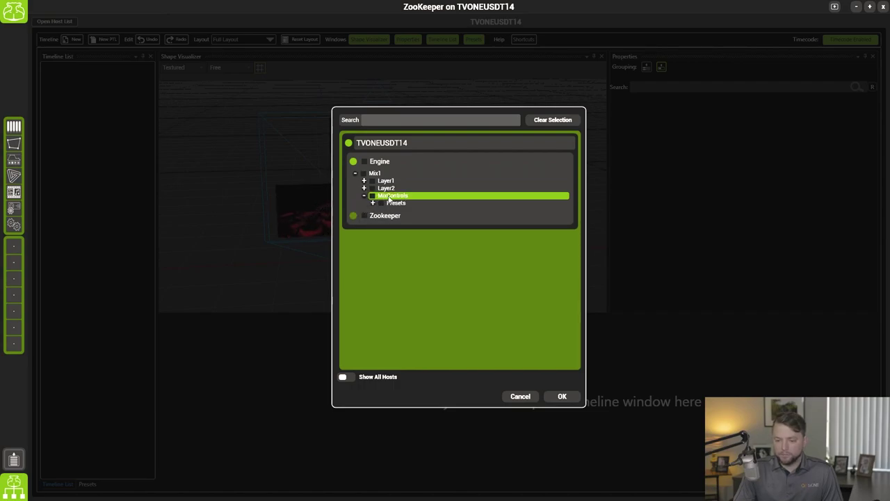
click(373, 196)
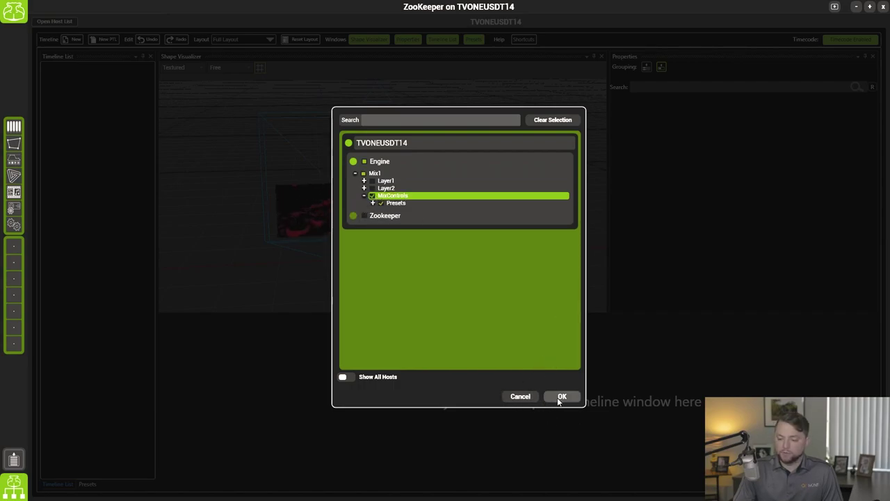
click(562, 396)
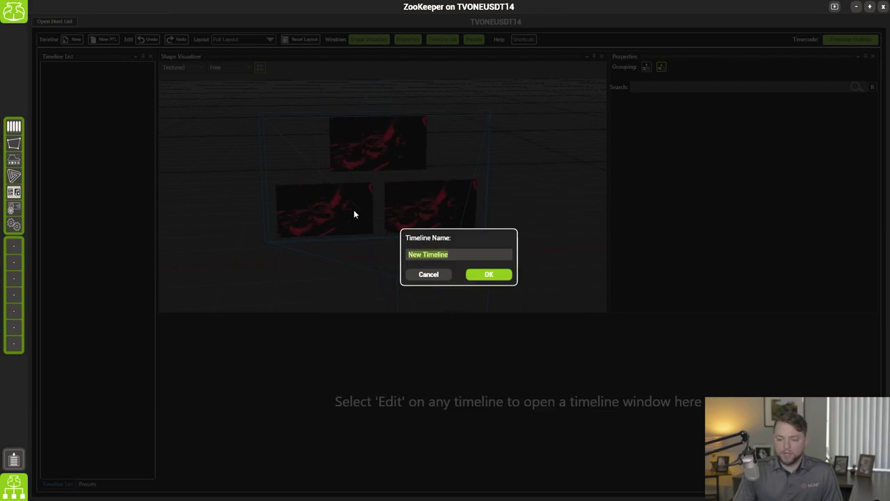
click(489, 275)
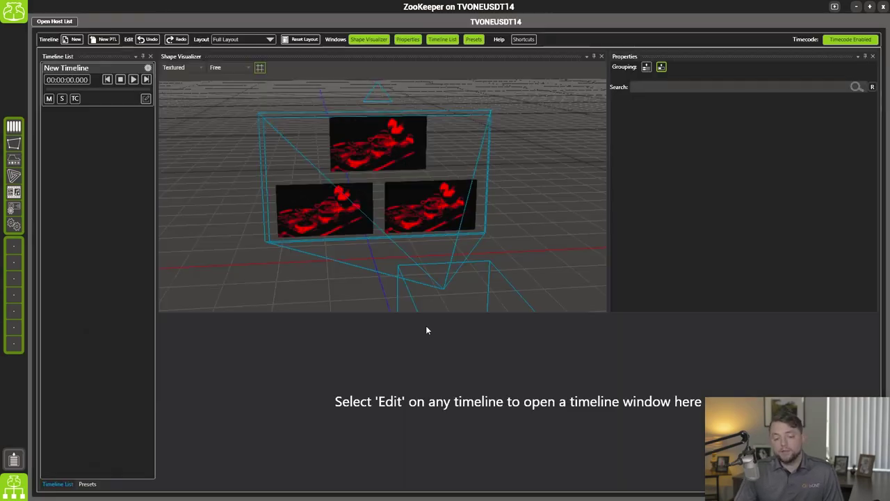
Open New Timeline for editing and add the Start preset to its Mix1/Presets track at 0 seconds
click(146, 98)
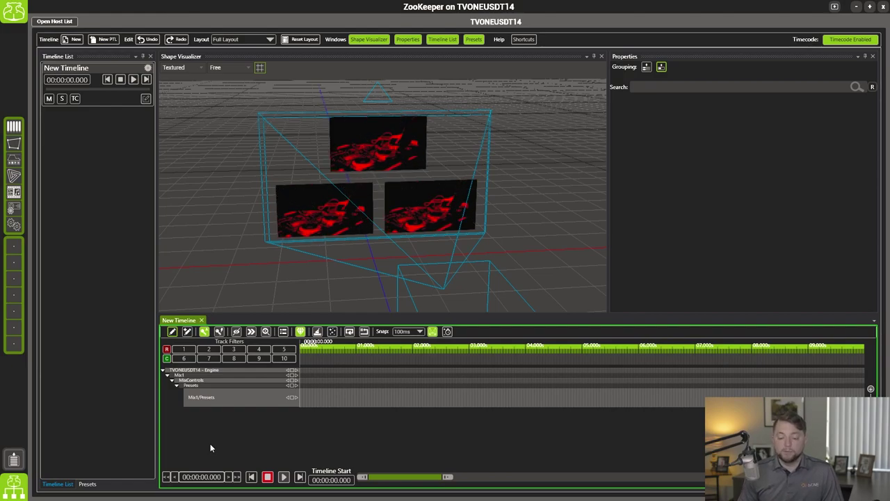
click(204, 402)
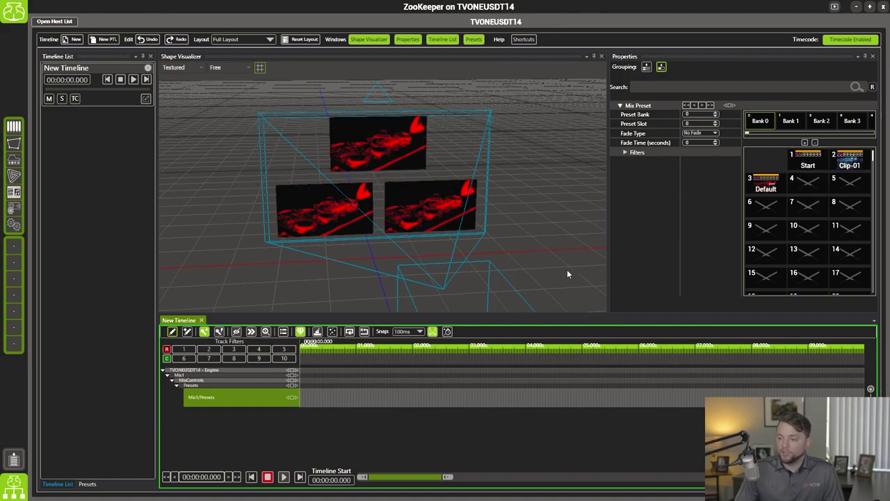
click(809, 168)
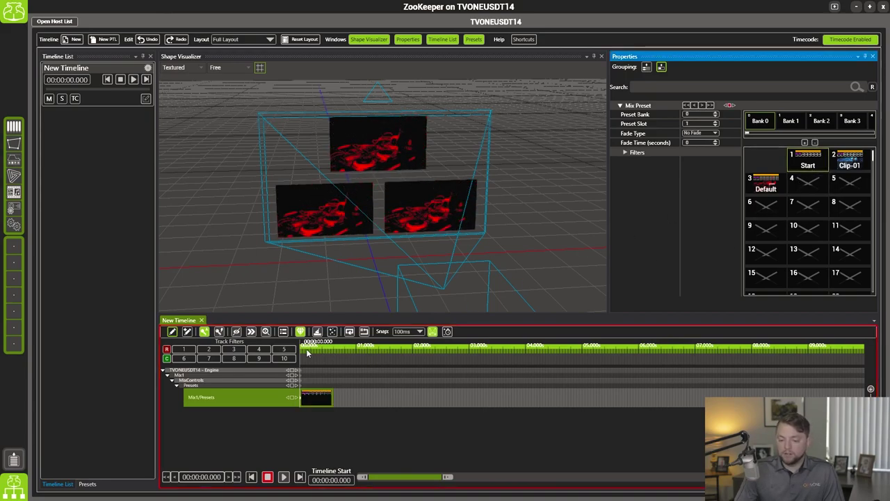
Add the Clip-01 preset at 2 seconds and the Start preset at 4 seconds on the Mix1/Presets track
click(330, 350)
drag(304, 348, 413, 344)
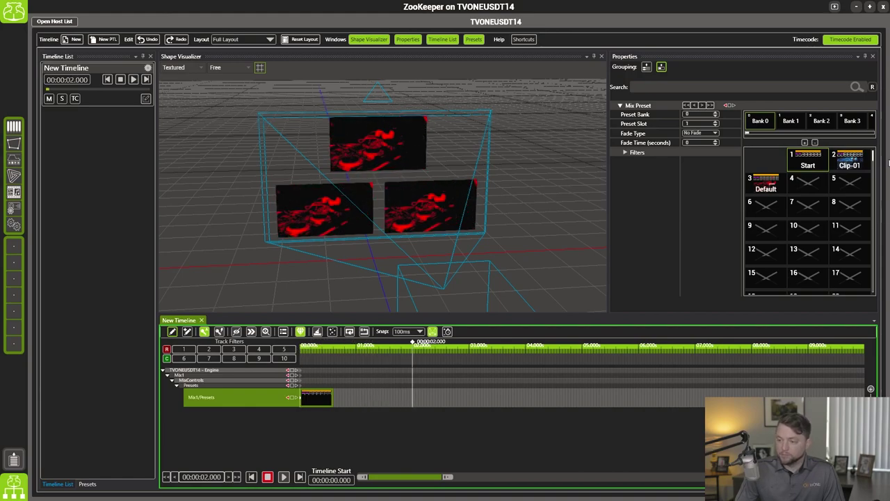
click(854, 165)
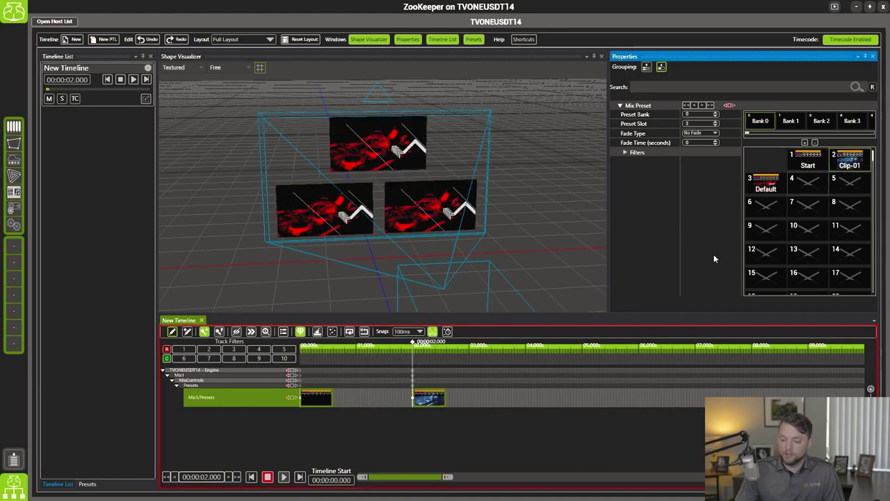
click(413, 350)
drag(408, 350, 525, 347)
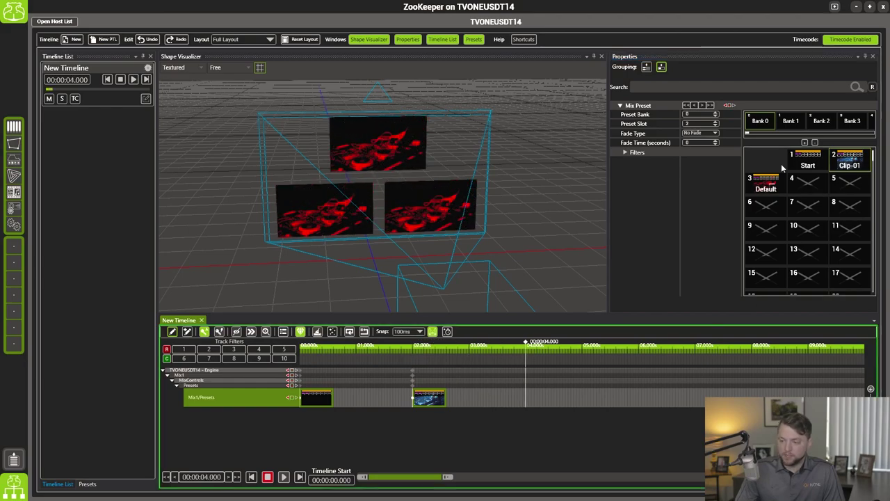
double_click(766, 186)
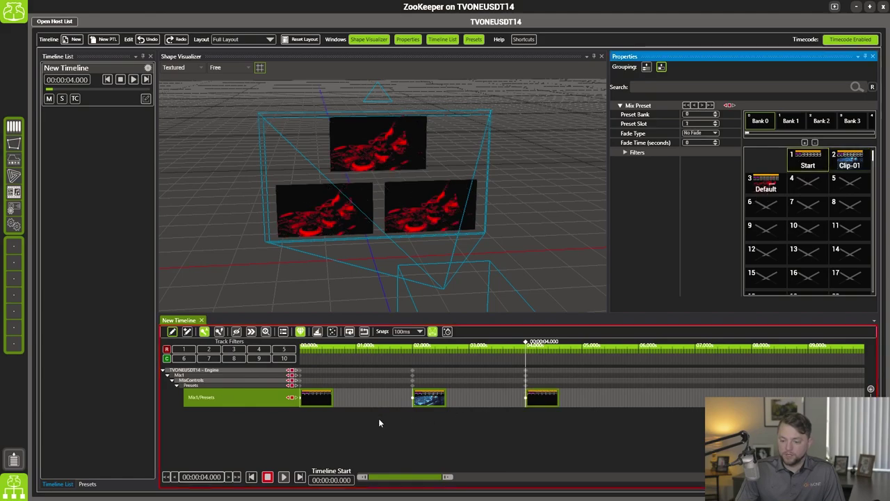
Replace the preset keyframe at 0 seconds on the Mix1/Presets track with the Clip-01 preset
click(300, 399)
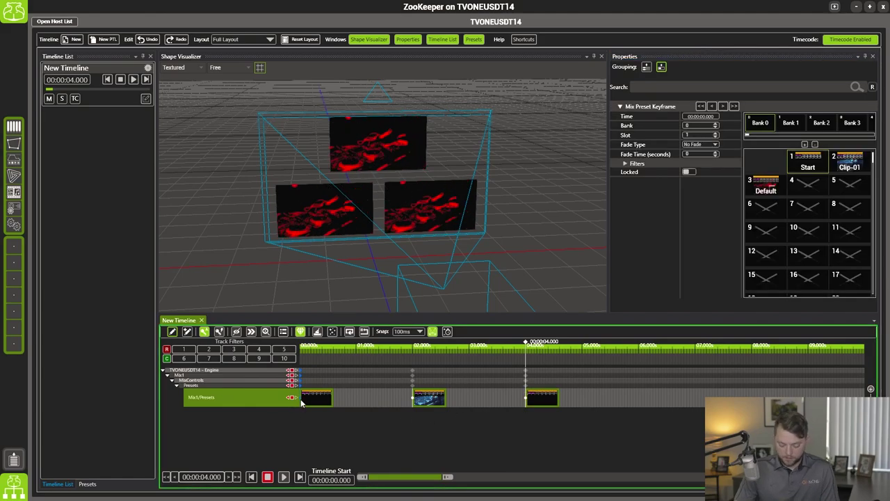
key(Delete)
key(Home)
double_click(850, 161)
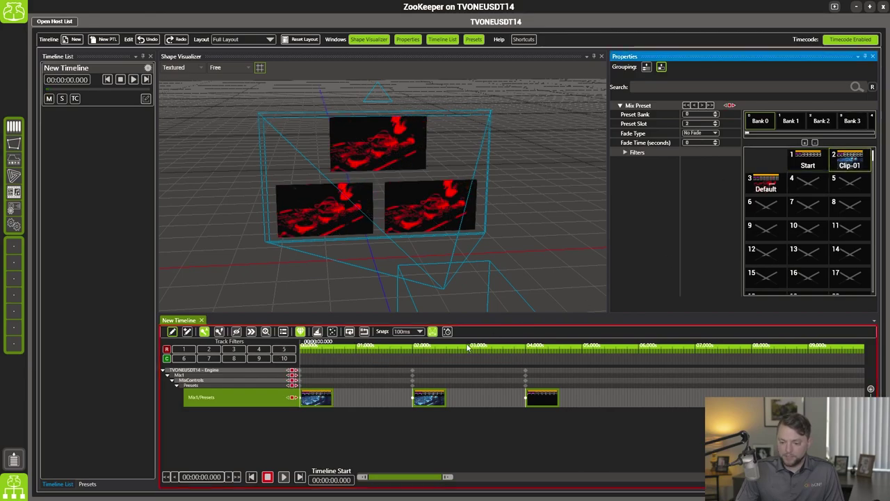
Replace the preset keyframe at 2 seconds on the Mix1/Presets track with the Default preset
click(412, 401)
key(Delete)
click(412, 349)
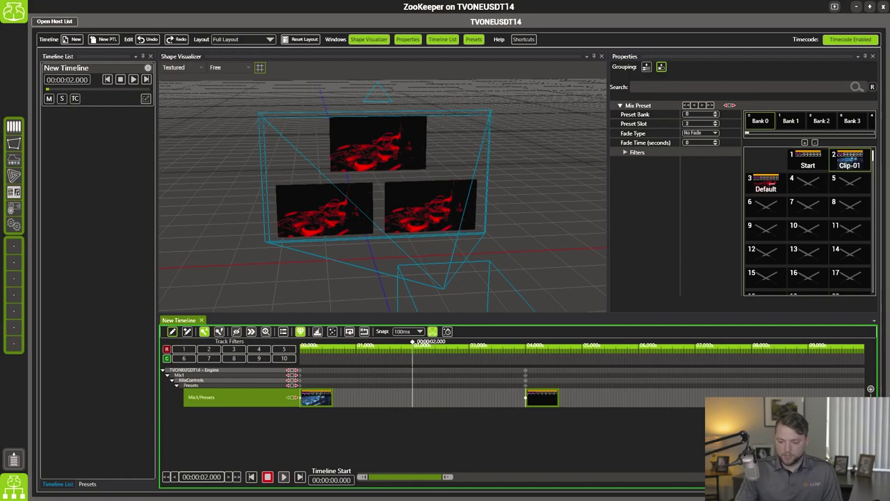
click(767, 192)
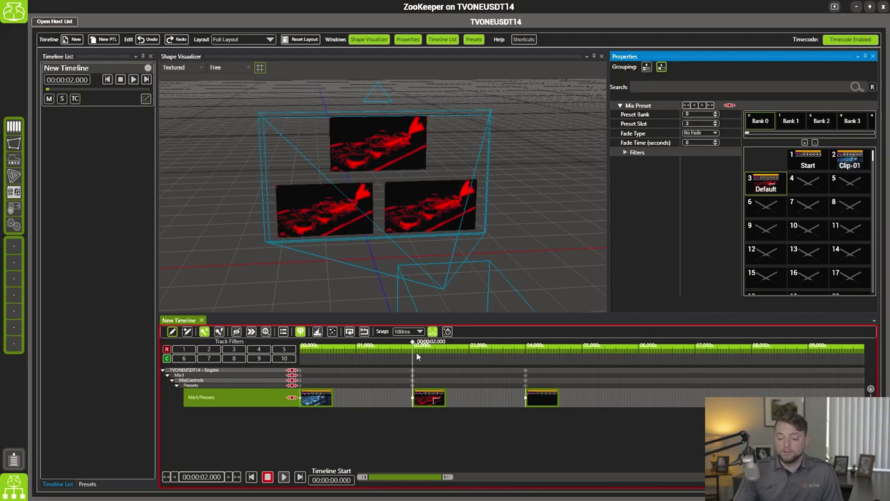
Play the timeline from the beginning past the 4-second keyframe to check the preset changes, and stop playback
key(space)
drag(415, 348, 306, 347)
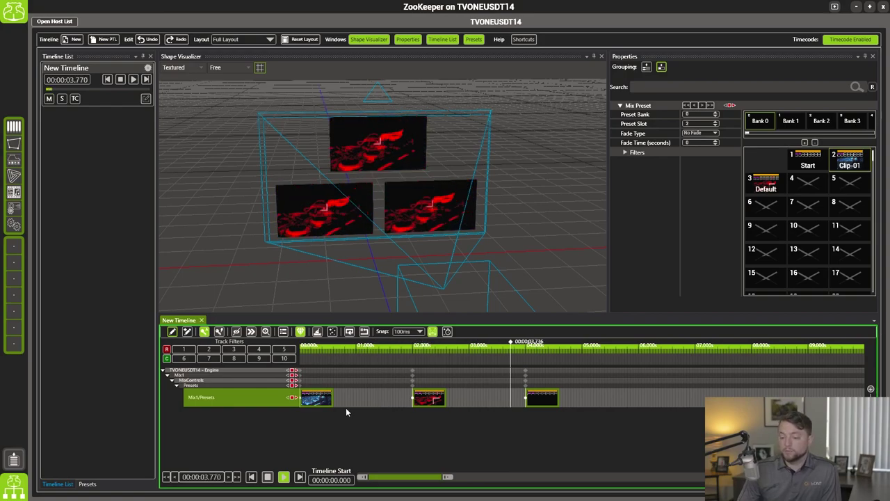
key(space)
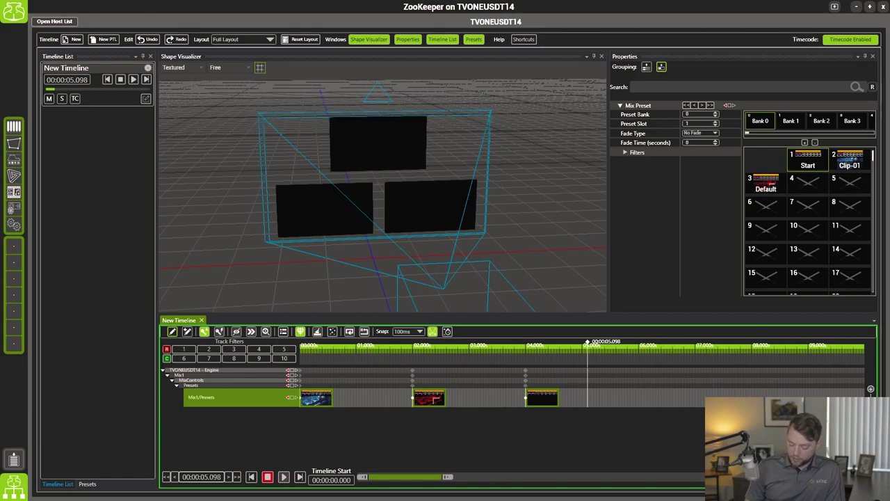
Set the preset keyframes at 0 and 2 seconds on the Mix1/Presets track to Crossfade with a 1-second fade time
scroll(515, 375, up, 3)
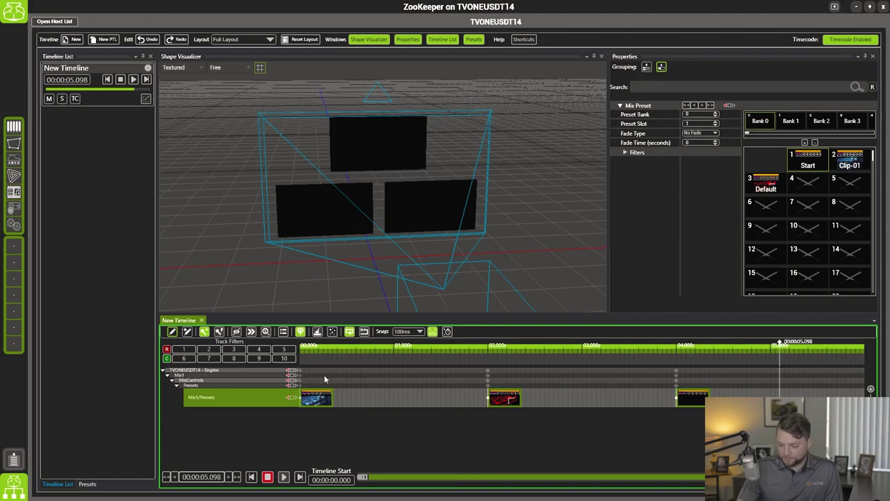
click(302, 399)
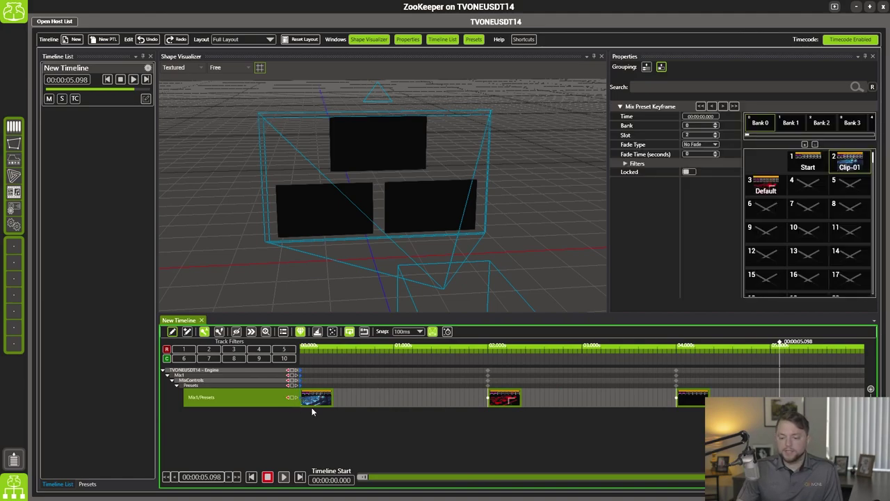
click(701, 145)
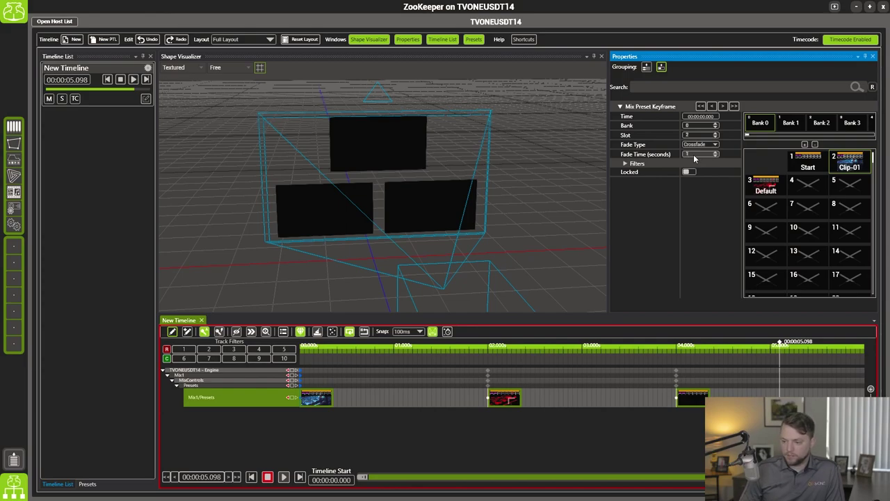
click(488, 400)
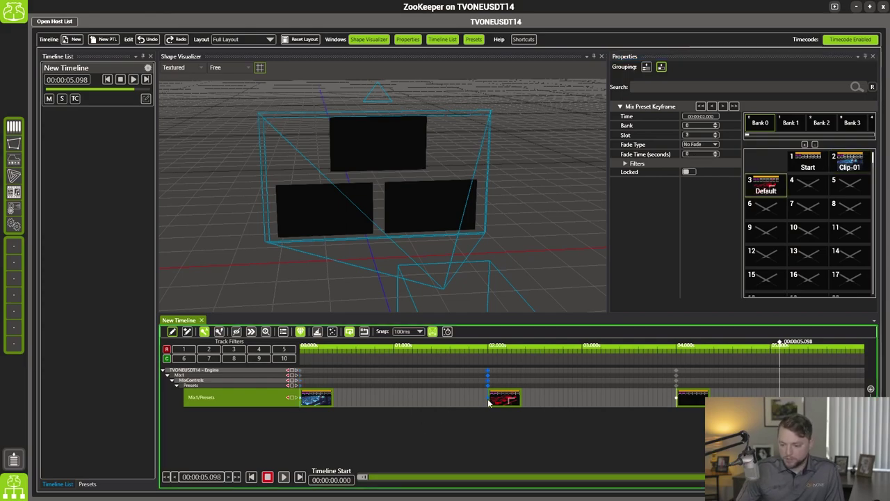
click(700, 144)
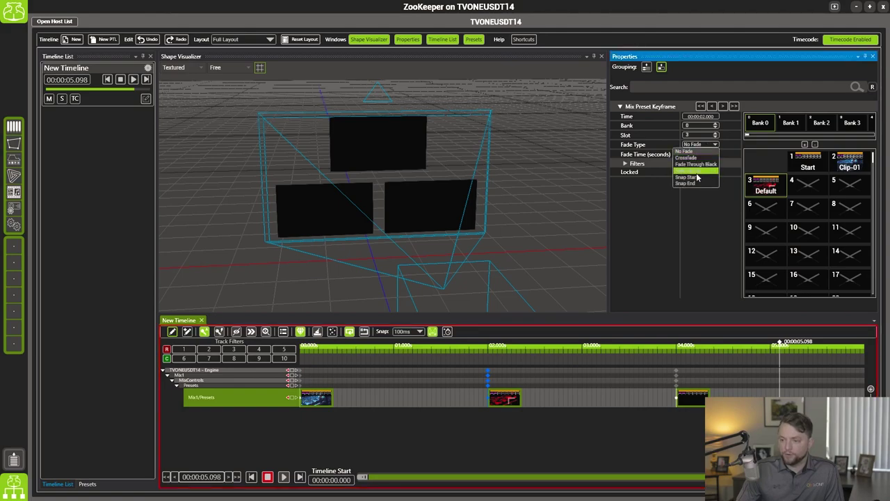
click(689, 158)
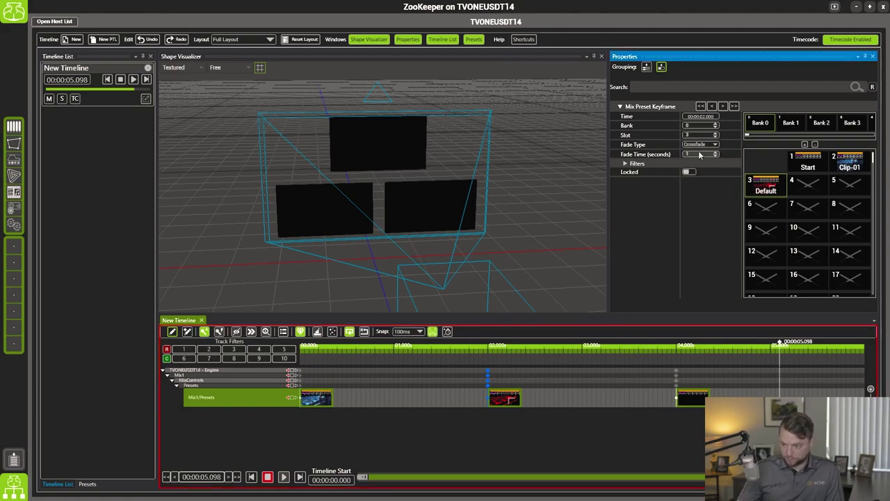
Set the preset keyframe at 4 seconds on the Mix1/Presets track to Crossfade with a 1-second fade time
click(678, 400)
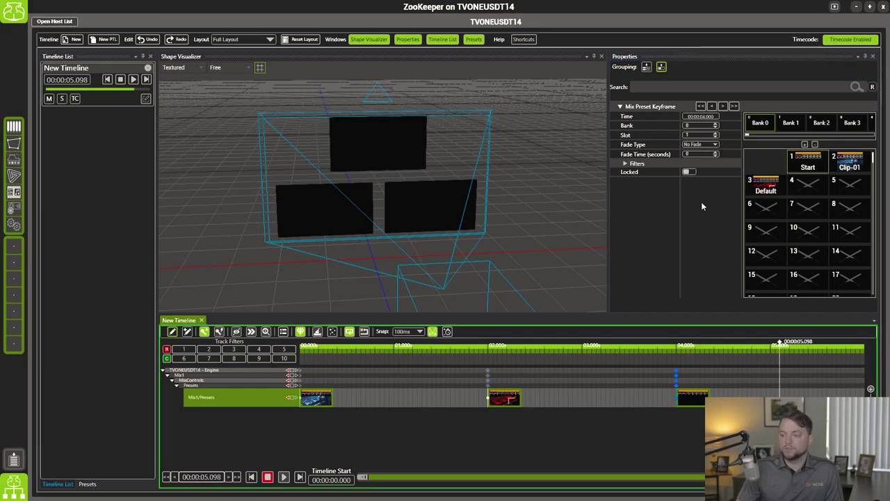
click(700, 146)
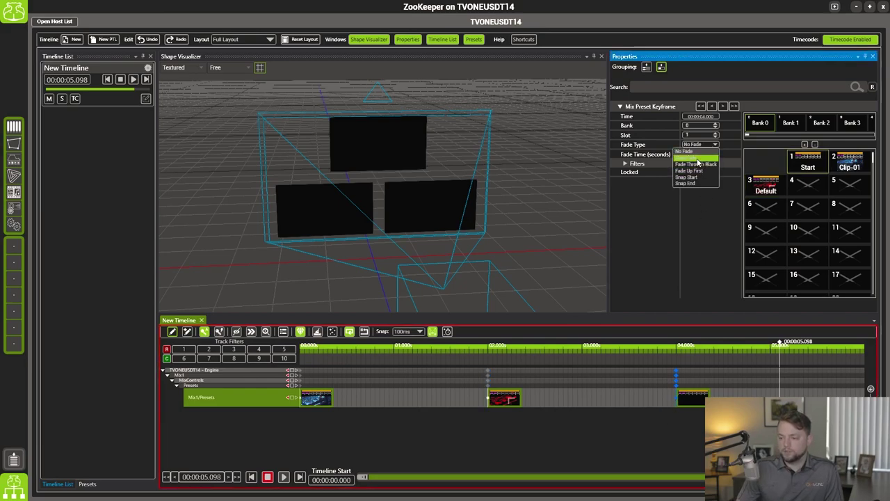
click(699, 154)
click(695, 155)
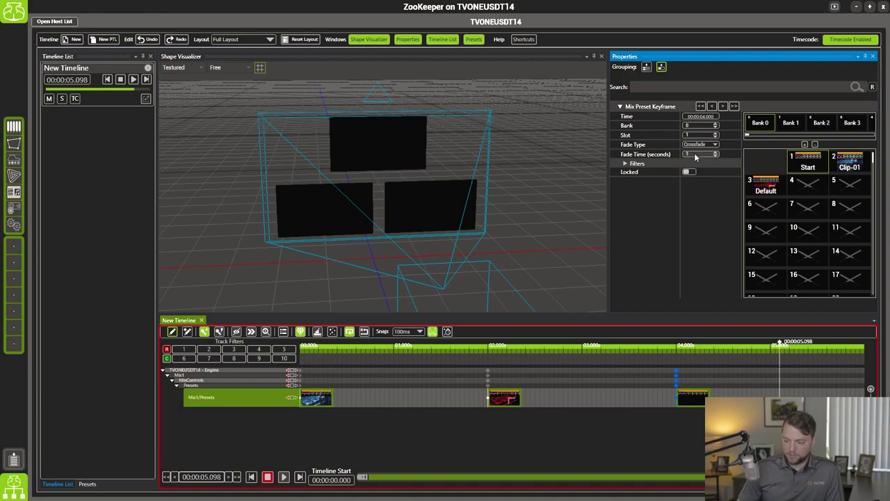
Play the timeline from near the beginning past the 4-second keyframe to check the crossfades, and stop playback
click(324, 351)
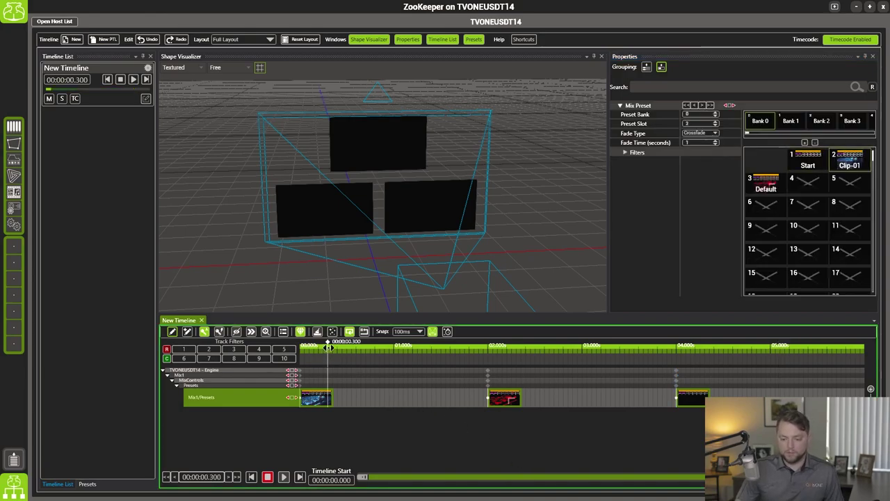
key(space)
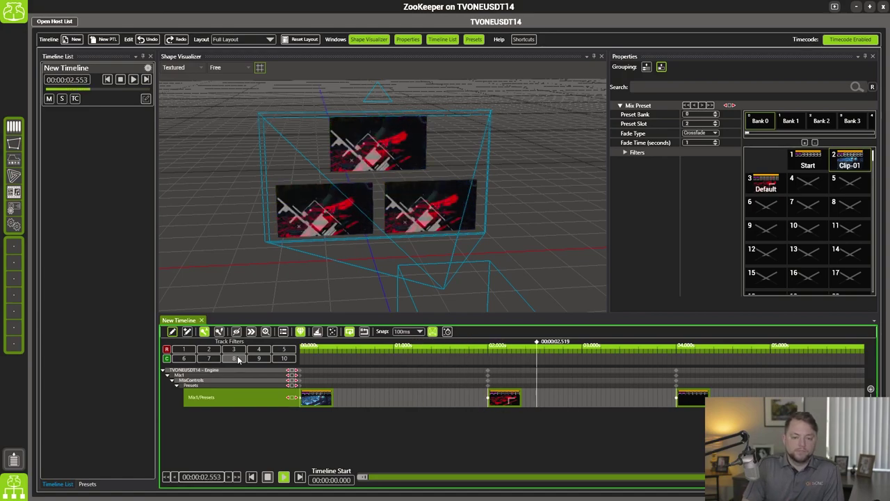
key(space)
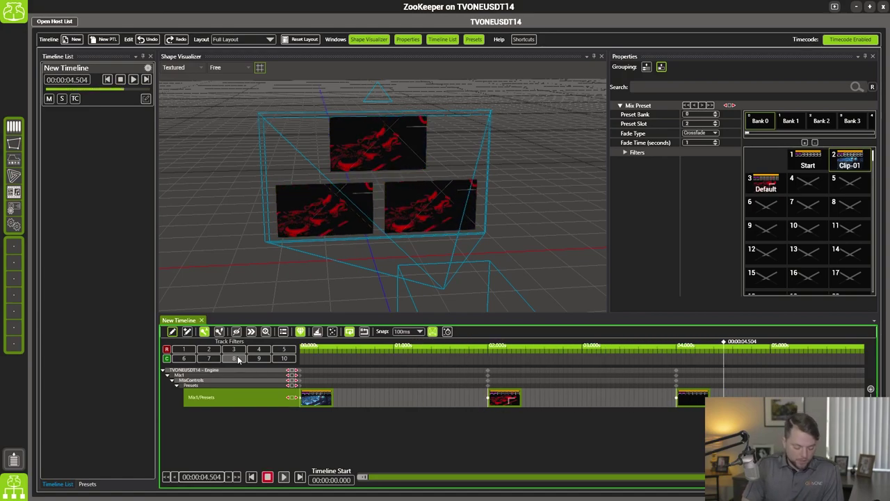
Create a non-preset copy of New Timeline and open the copy in the timeline editor
right_click(82, 73)
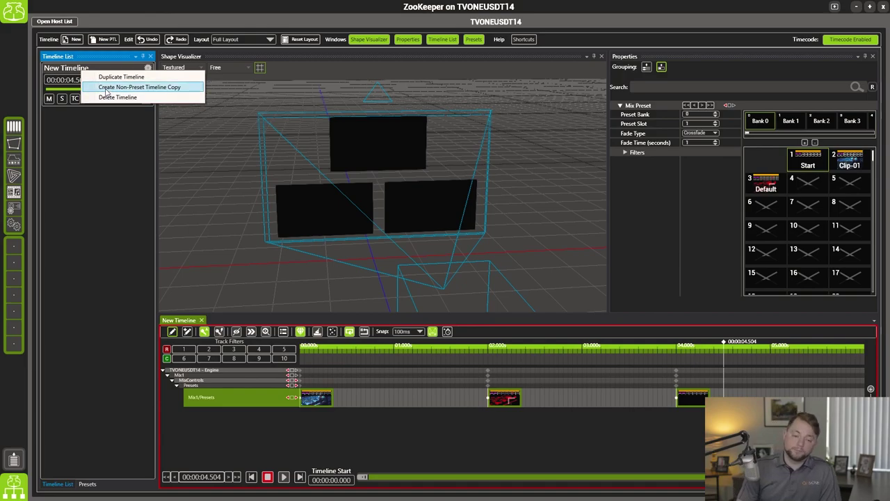
click(106, 90)
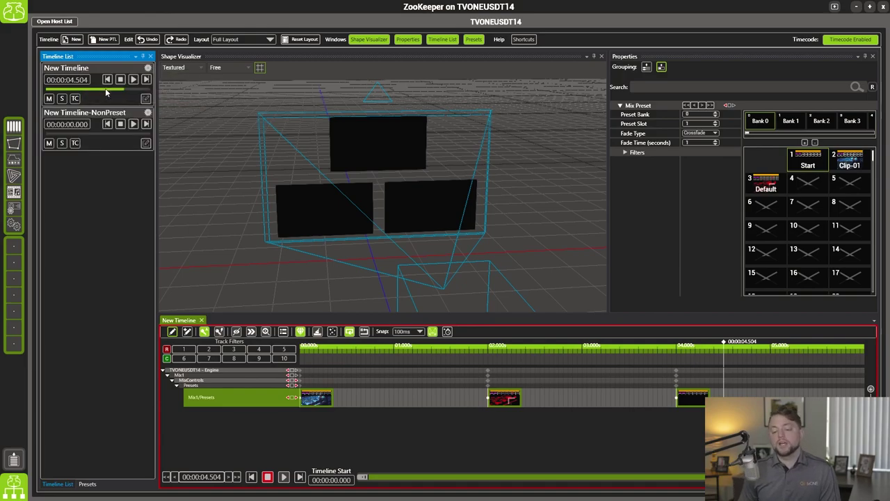
click(146, 143)
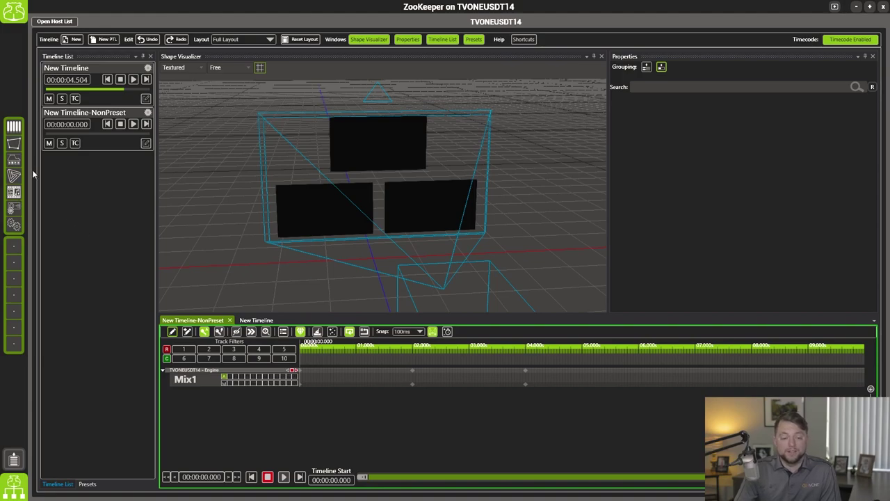
Open the REST API component's information page and switch to the browser showing the Custom Control Panel Example page
click(13, 225)
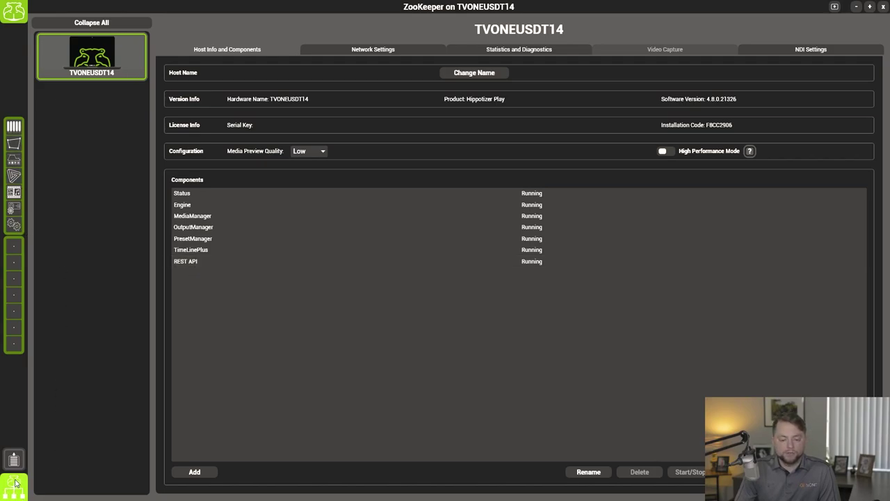
click(13, 11)
click(368, 249)
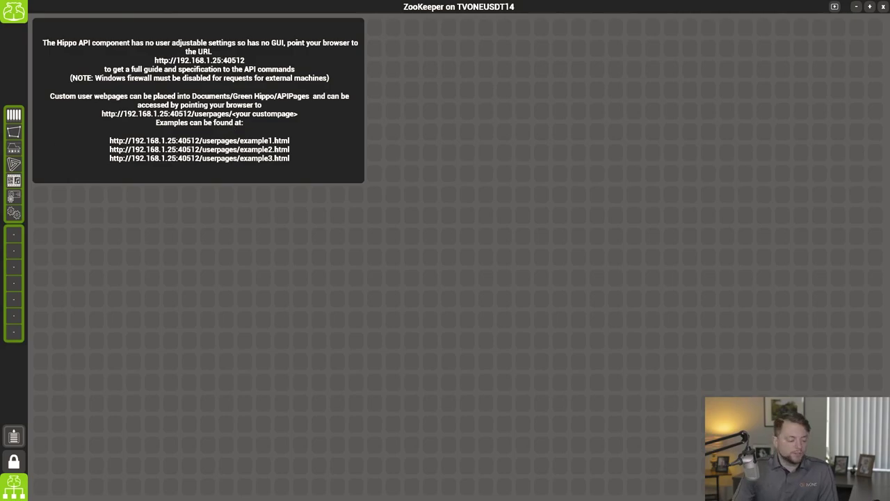
key(alt+Tab)
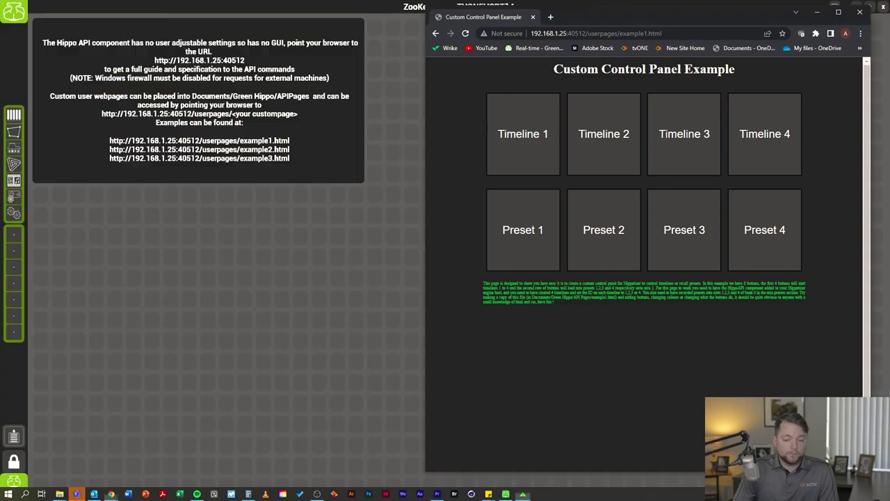
mouse_move(615, 16)
mouse_down()
mouse_move(610, 31)
mouse_move(623, 18)
mouse_up()
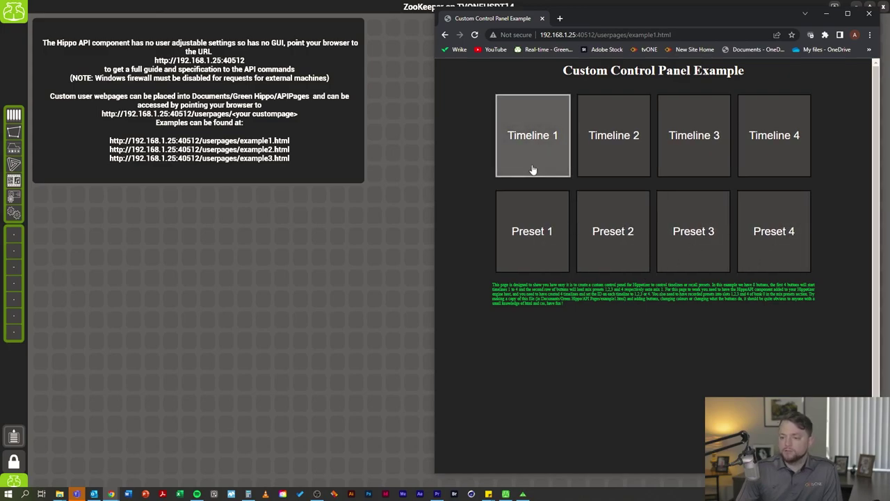
click(725, 262)
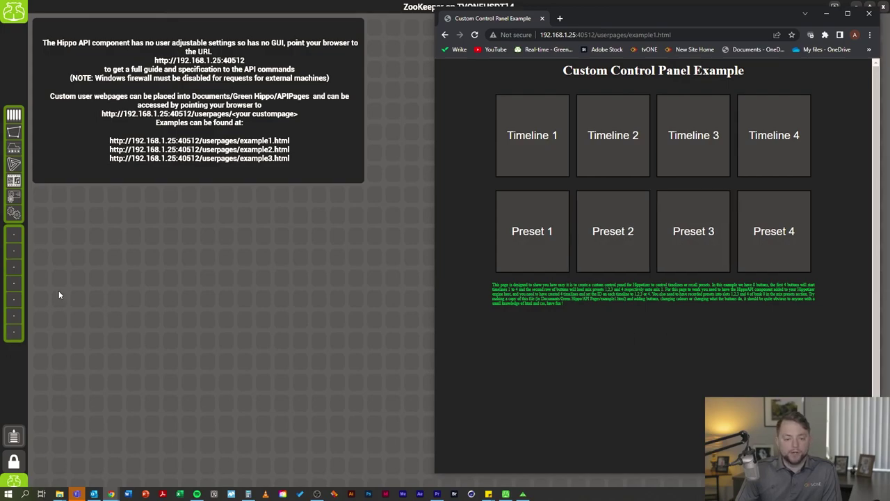
Show the 3D stage view behind the browser and recall Preset 2 and Preset 3 from the custom control panel
click(15, 174)
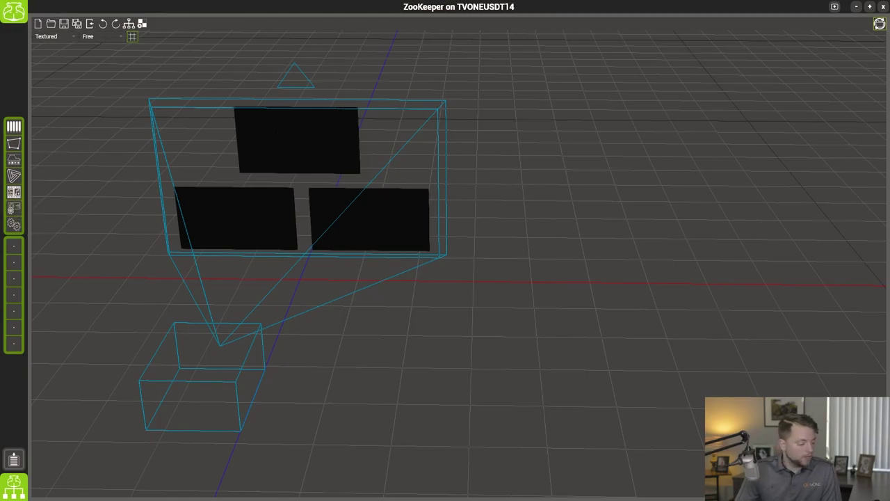
key(alt+Tab)
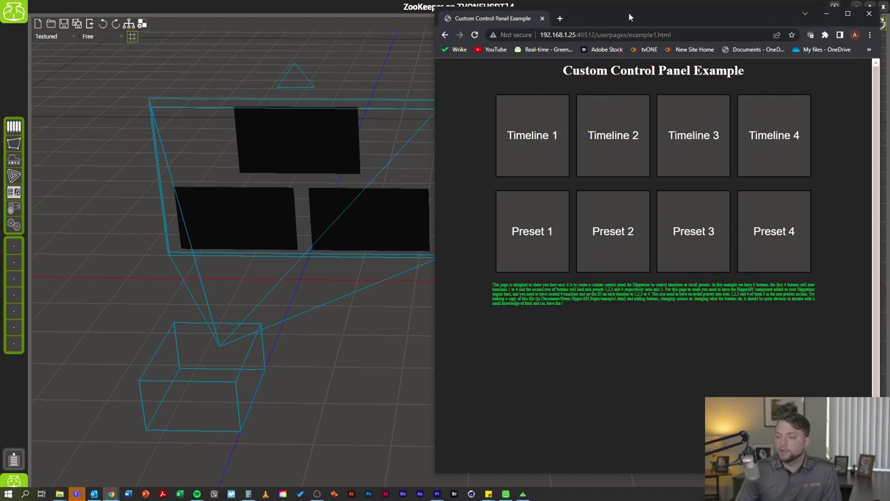
click(608, 253)
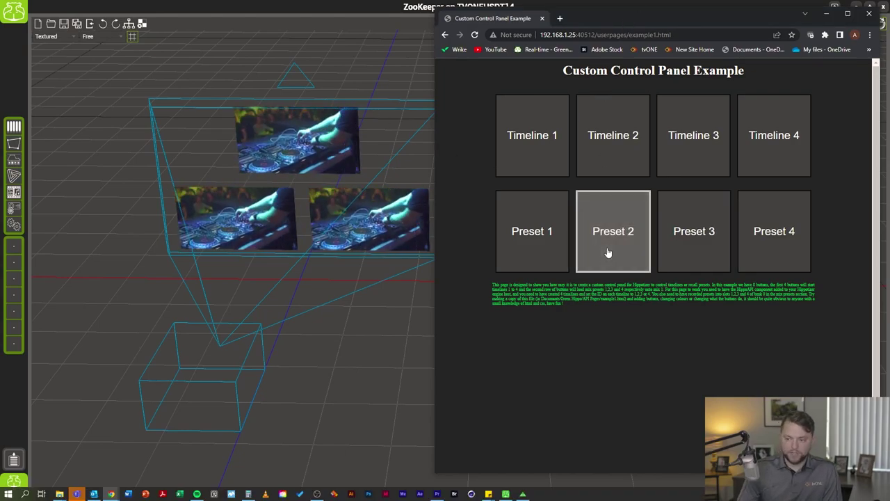
click(709, 241)
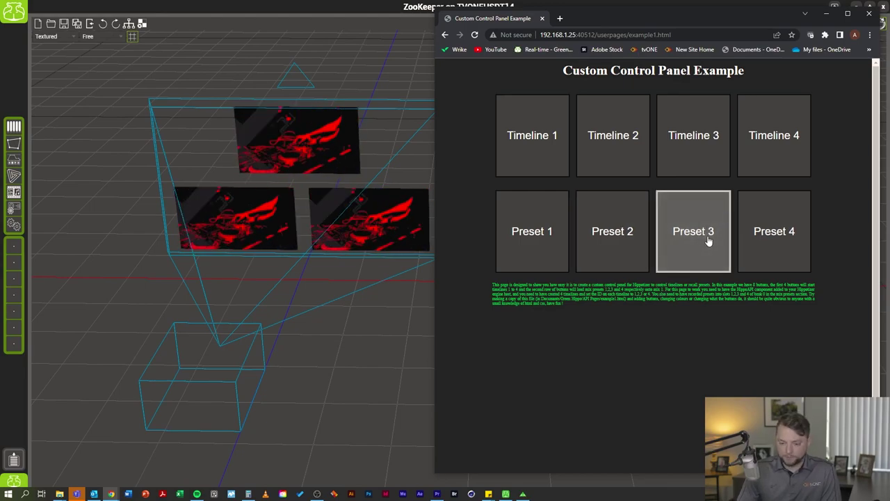